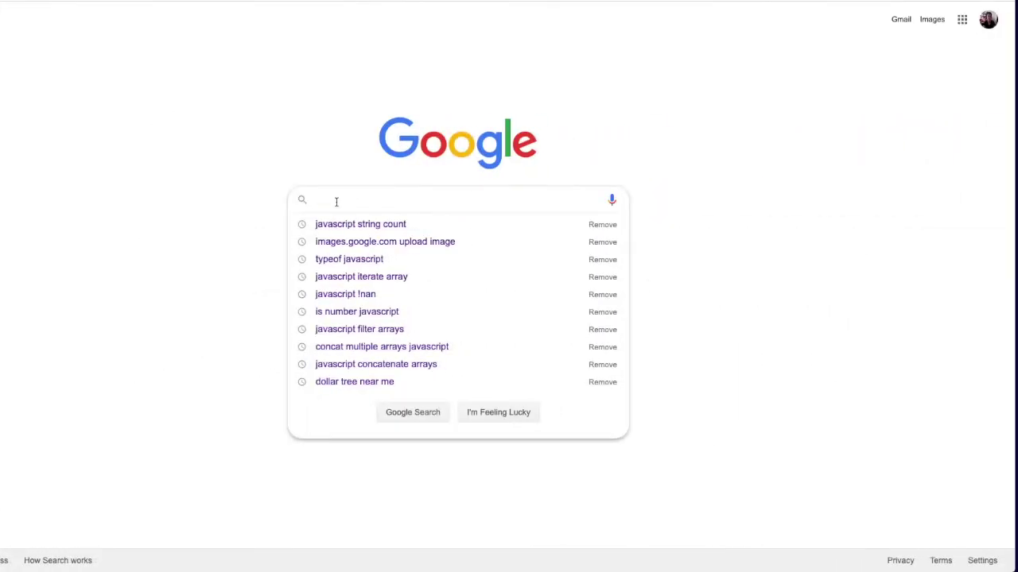
Search Google for 'pitbulls'.
left_click(307, 164)
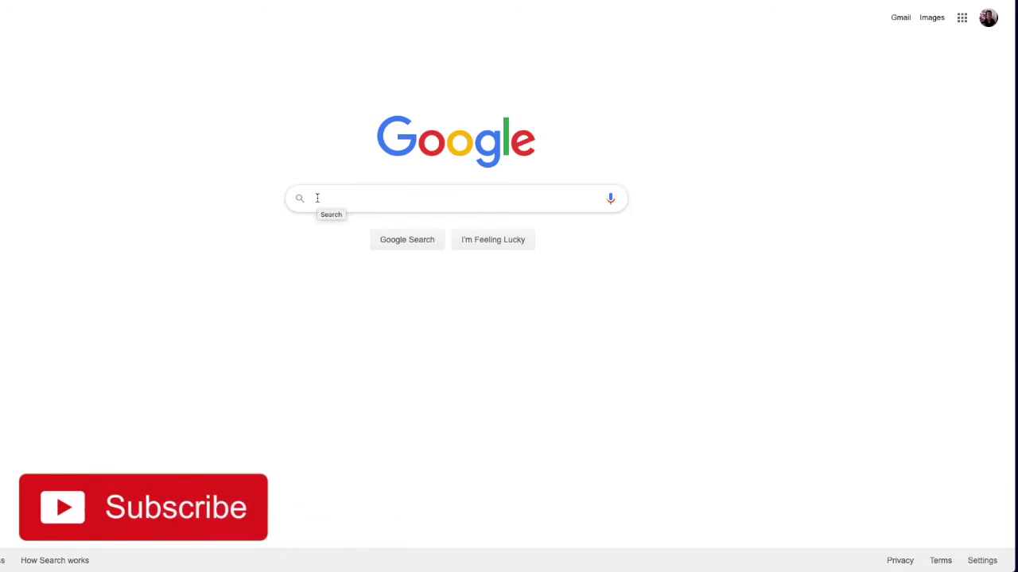
left_click(316, 198)
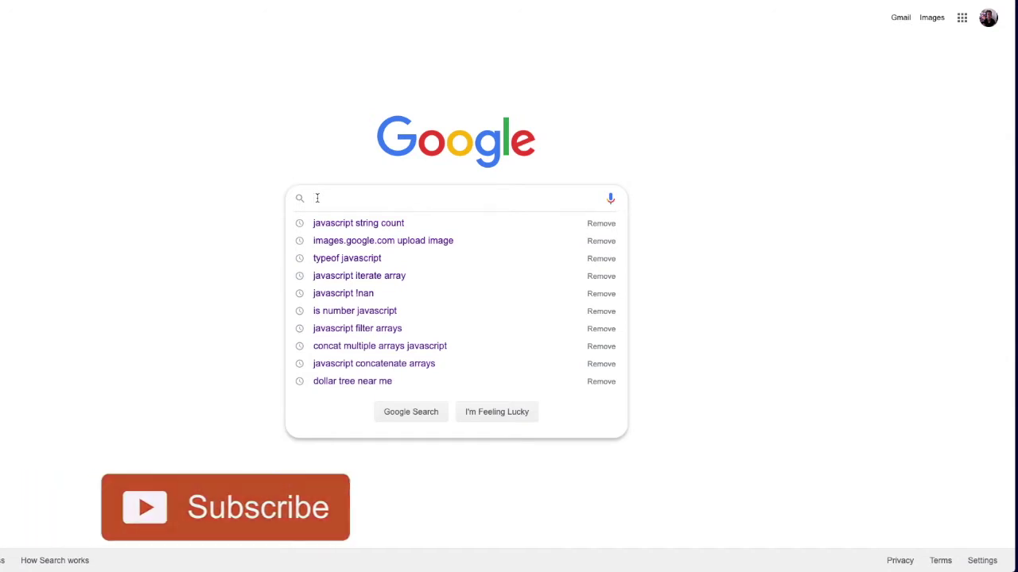
left_click(316, 197)
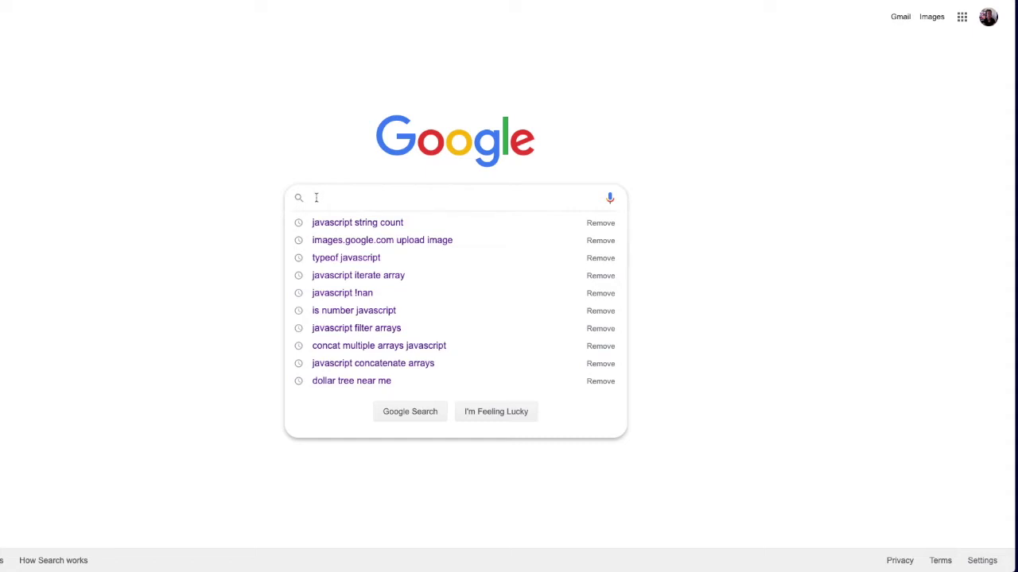
type("pi")
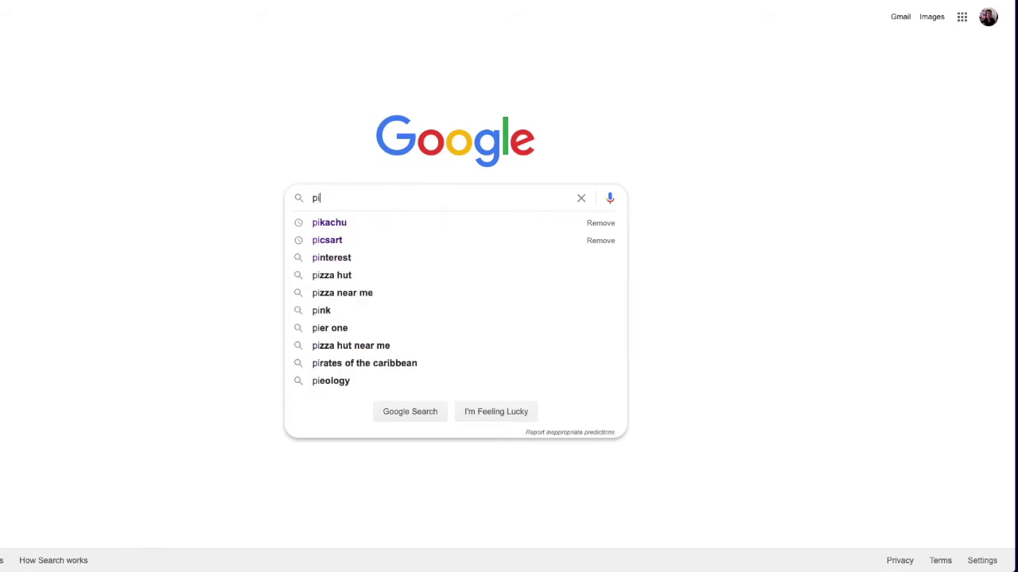
type("tbulls")
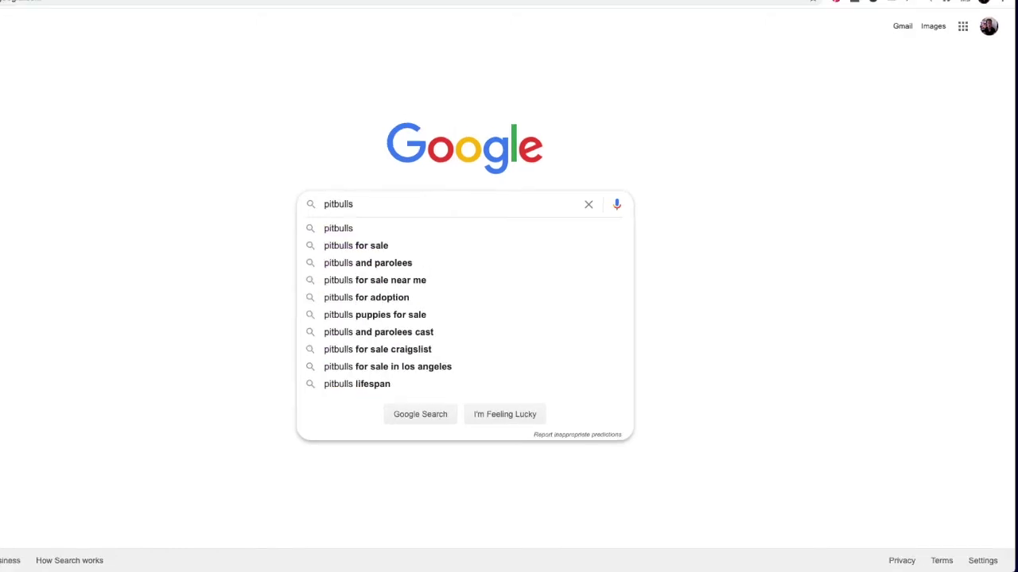
key("Return")
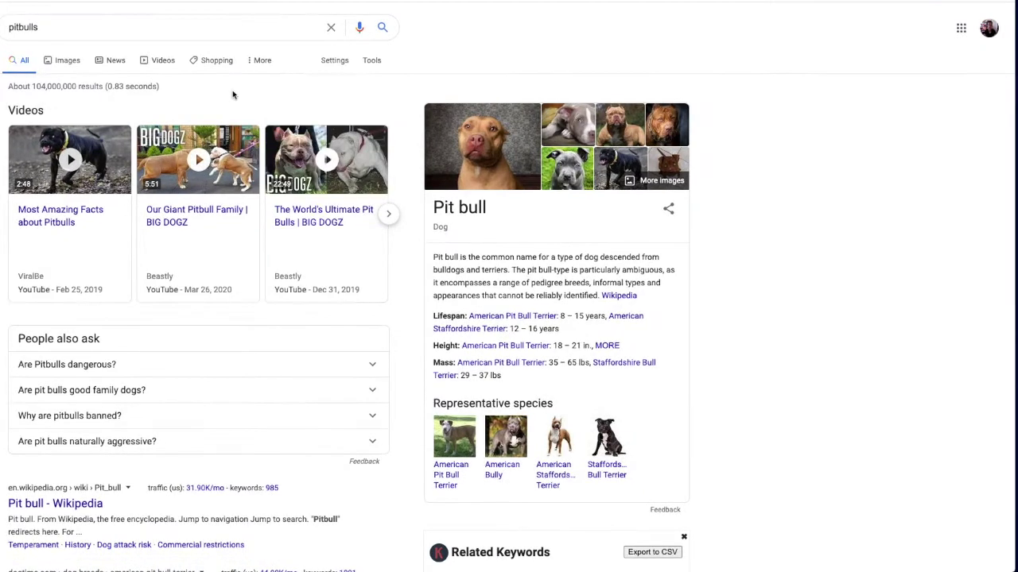
Show the image results and add 'vector' to the search query.
left_click(65, 60)
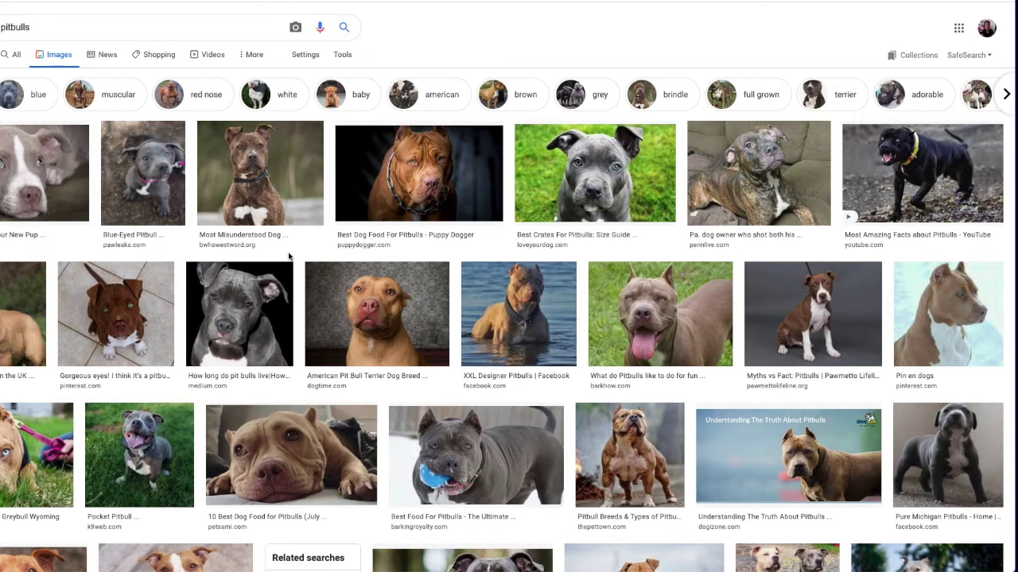
left_click(119, 27)
type("vector")
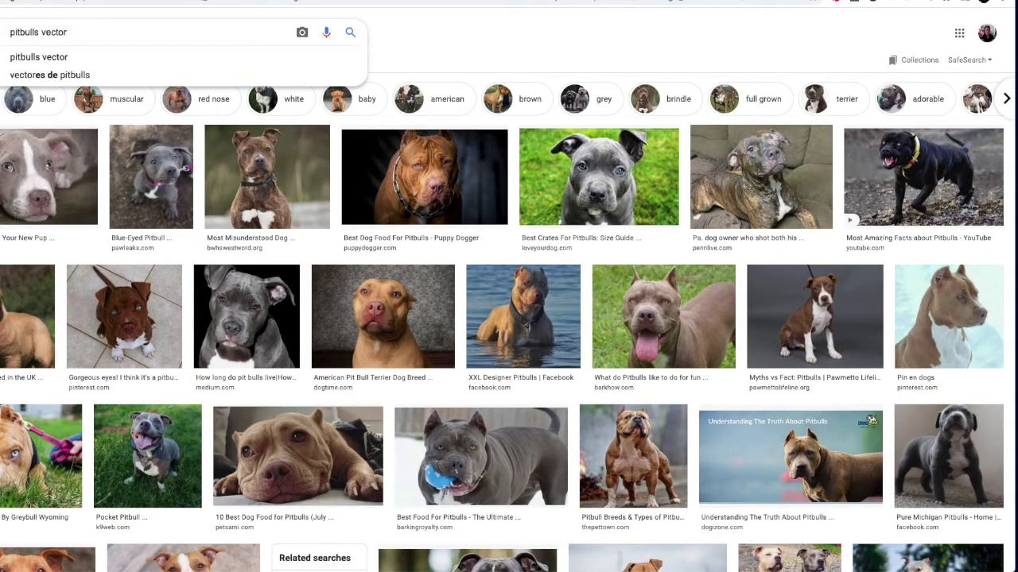
Run the 'pitbulls vector' image search and scroll through the results.
key("Return")
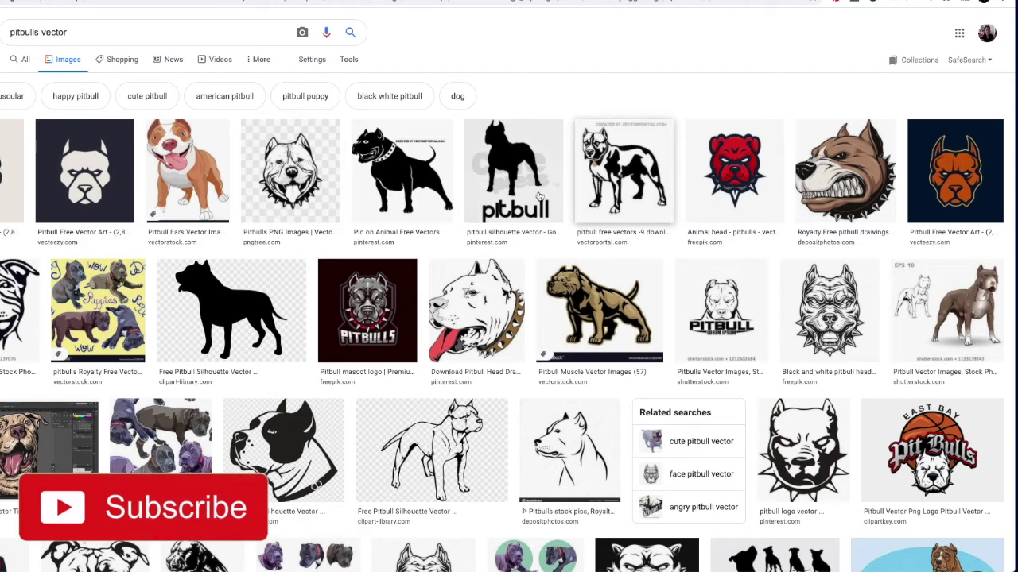
scroll(585, 300, "down", 10)
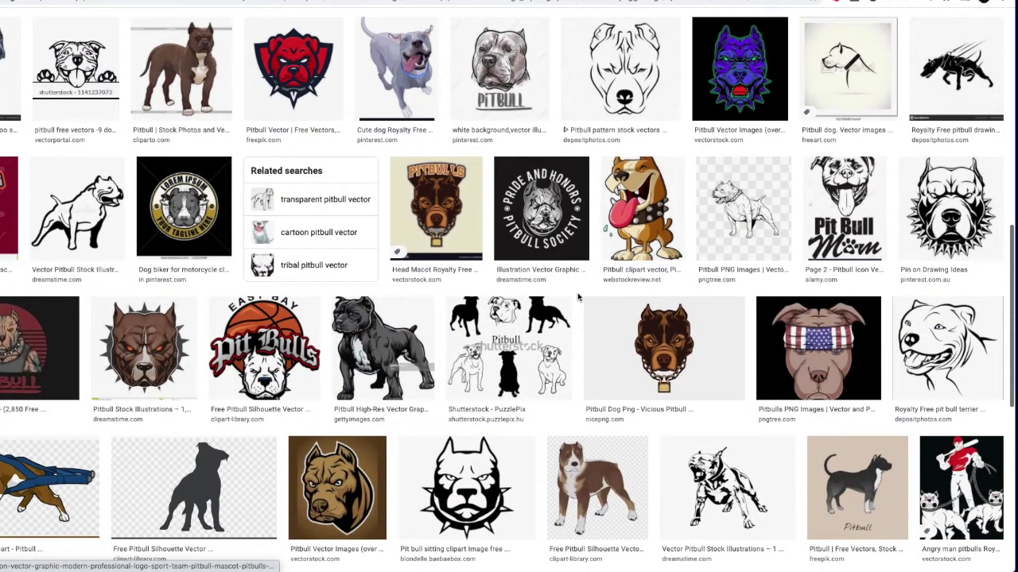
scroll(578, 298, "up", 3)
scroll(578, 298, "up", 5)
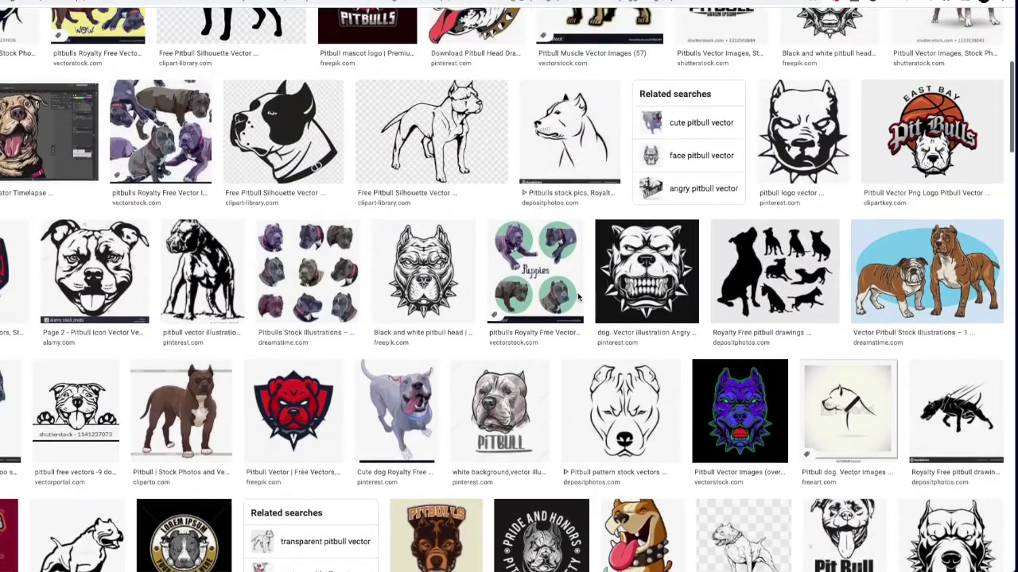
scroll(578, 298, "down", 6)
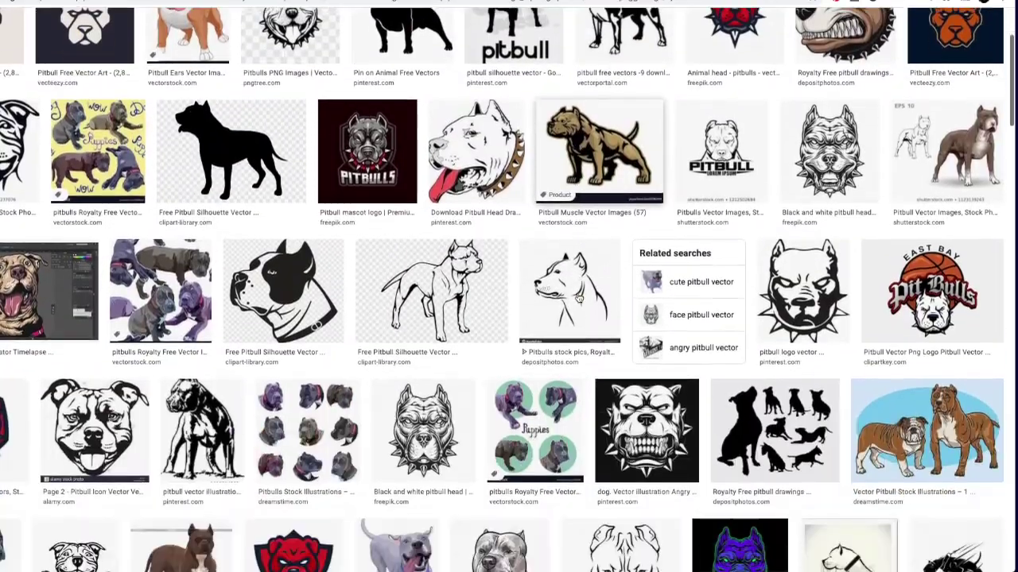
scroll(578, 297, "up", 6)
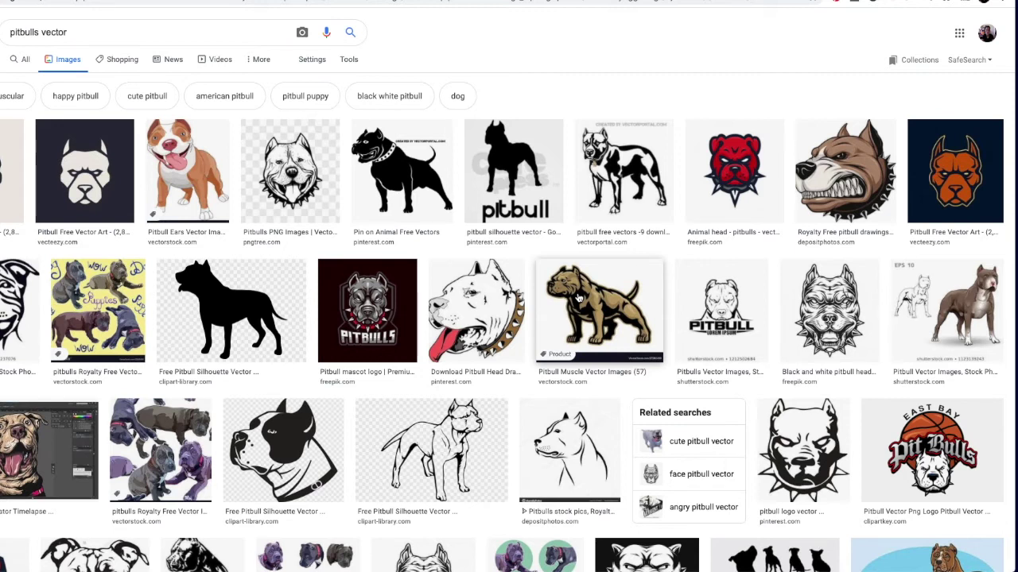
scroll(578, 297, "down", 1)
scroll(578, 297, "up", 1)
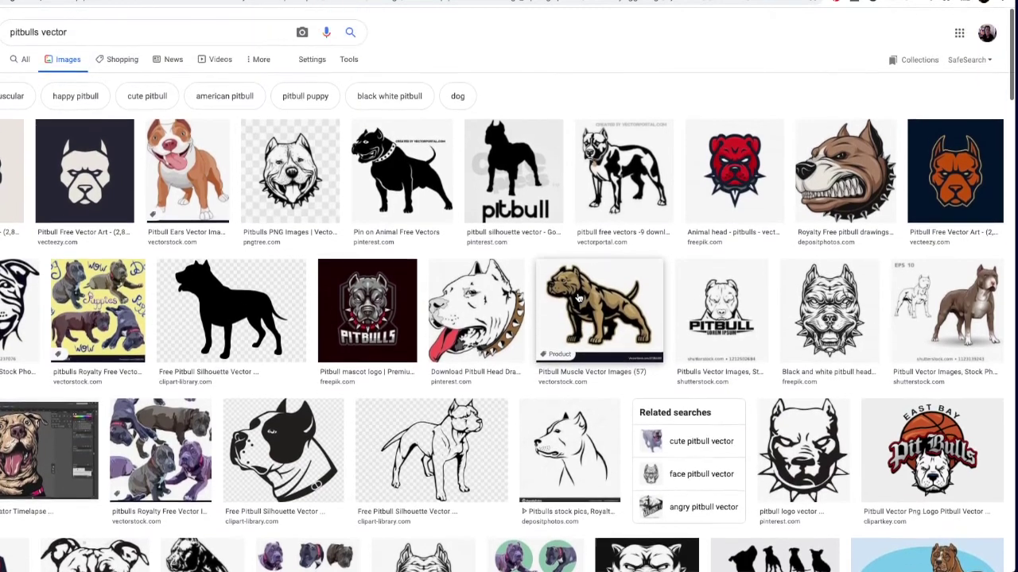
Preview pitbull head results, copy the Pinterest image, then preview the JS Artworks decal.
left_click(578, 297)
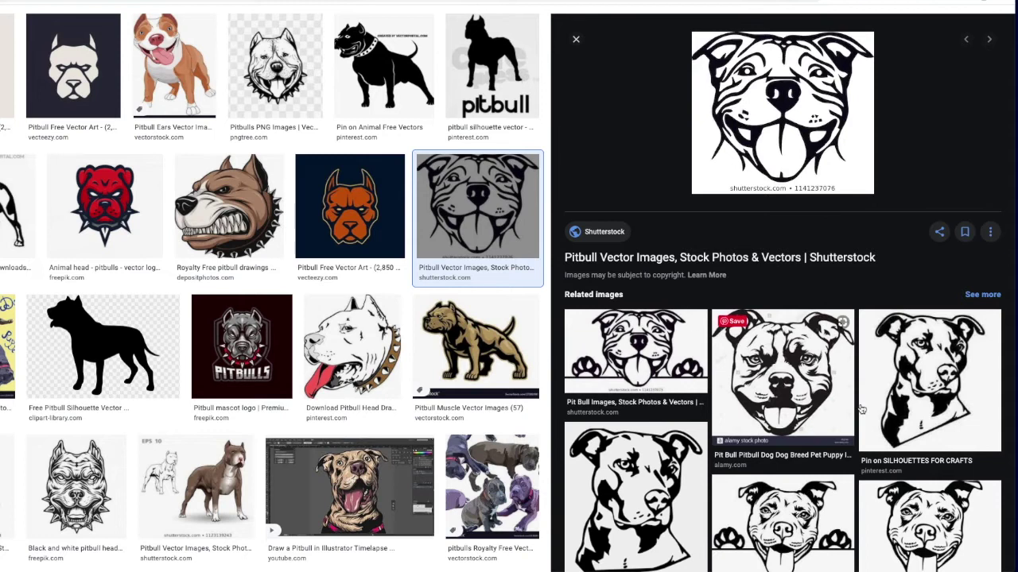
left_click(940, 371)
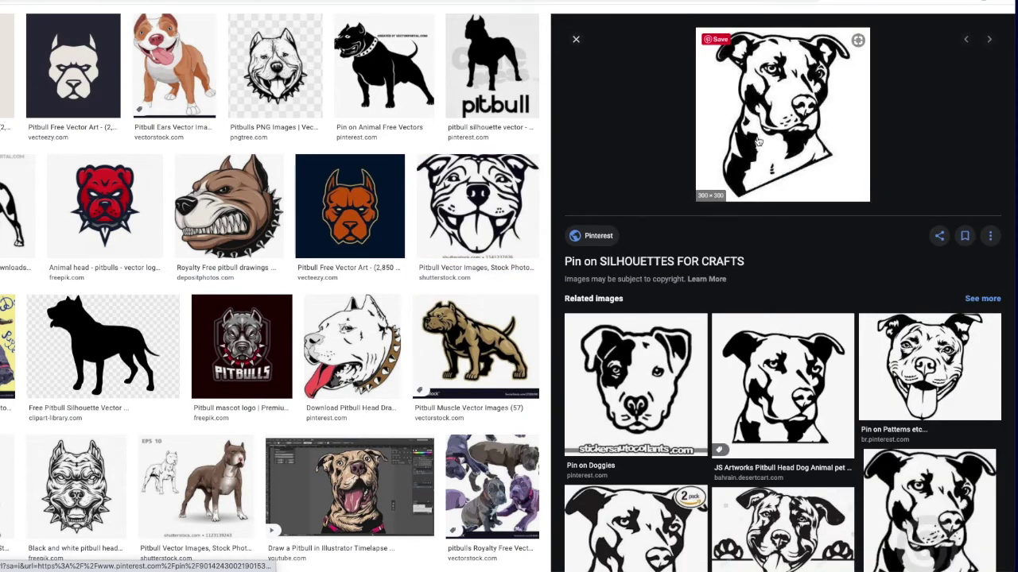
right_click(760, 105)
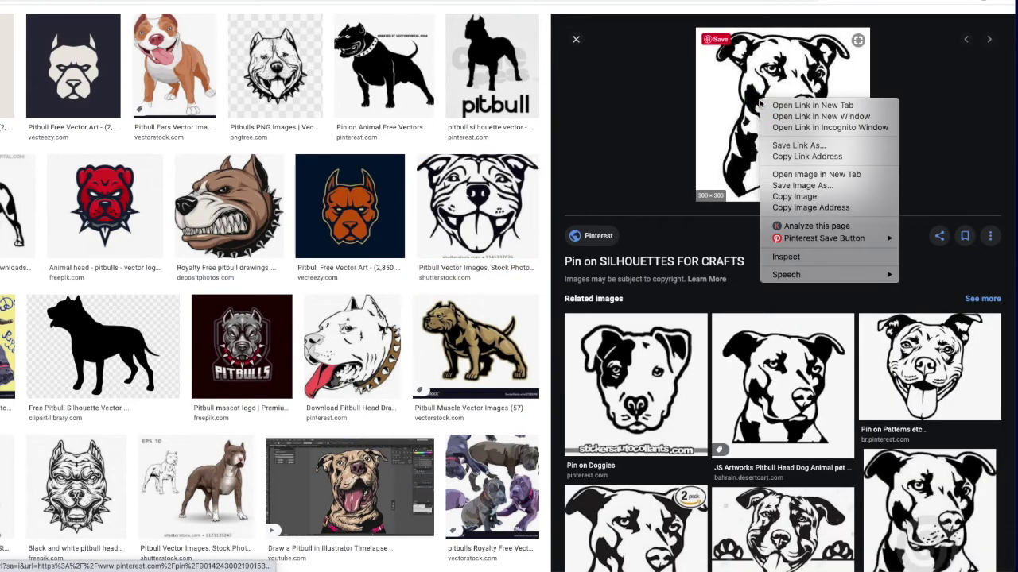
left_click(803, 198)
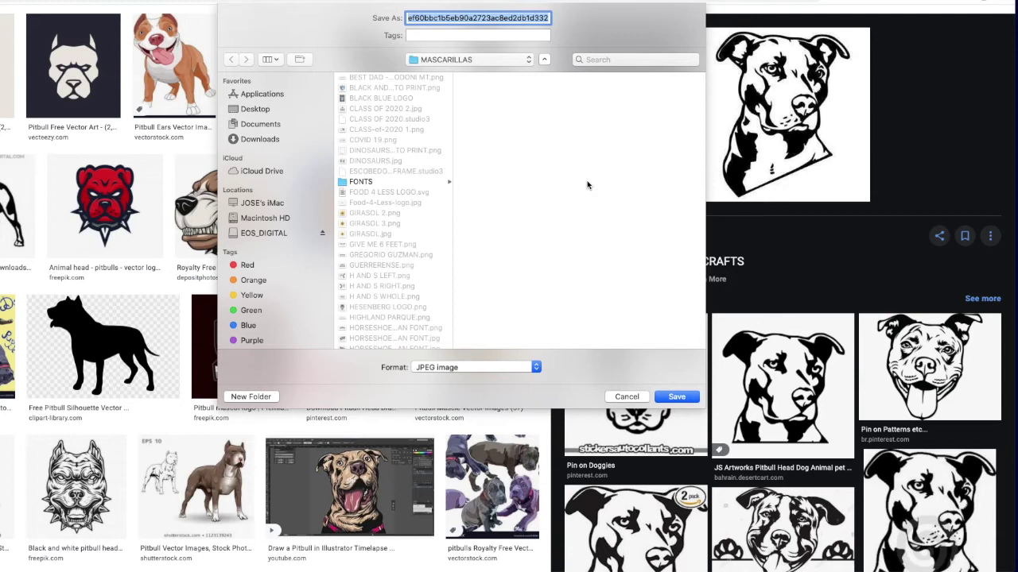
left_click(636, 396)
left_click(793, 404)
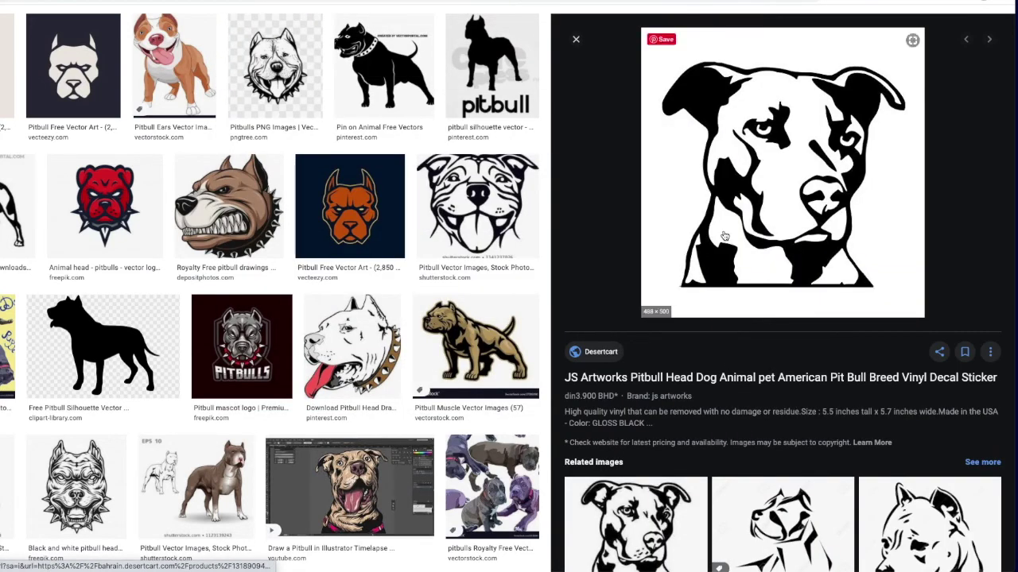
Save the decal image as the JPEG 'PITBULL FACE' in the MASCARILLAS folder.
right_click(748, 167)
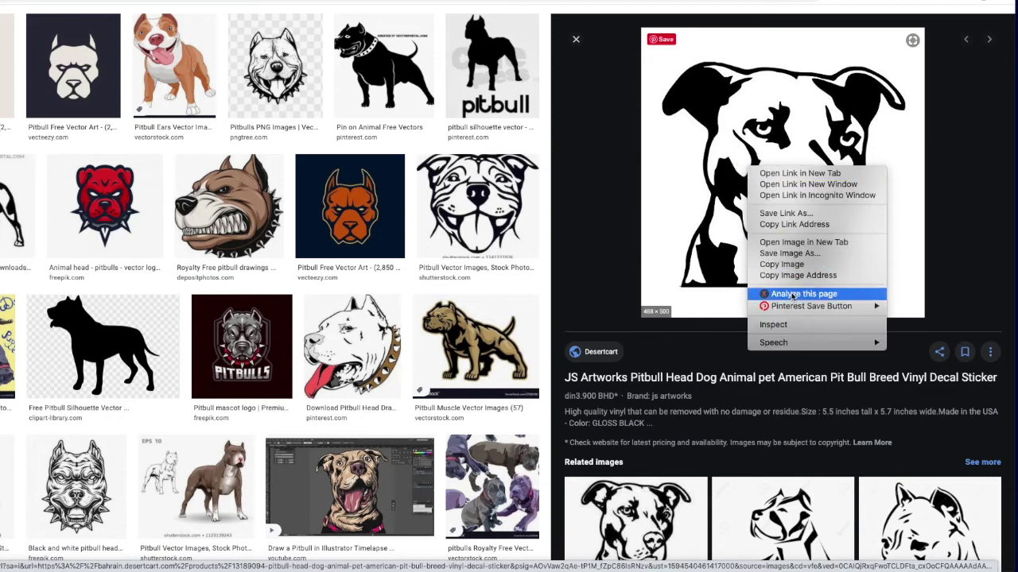
left_click(791, 253)
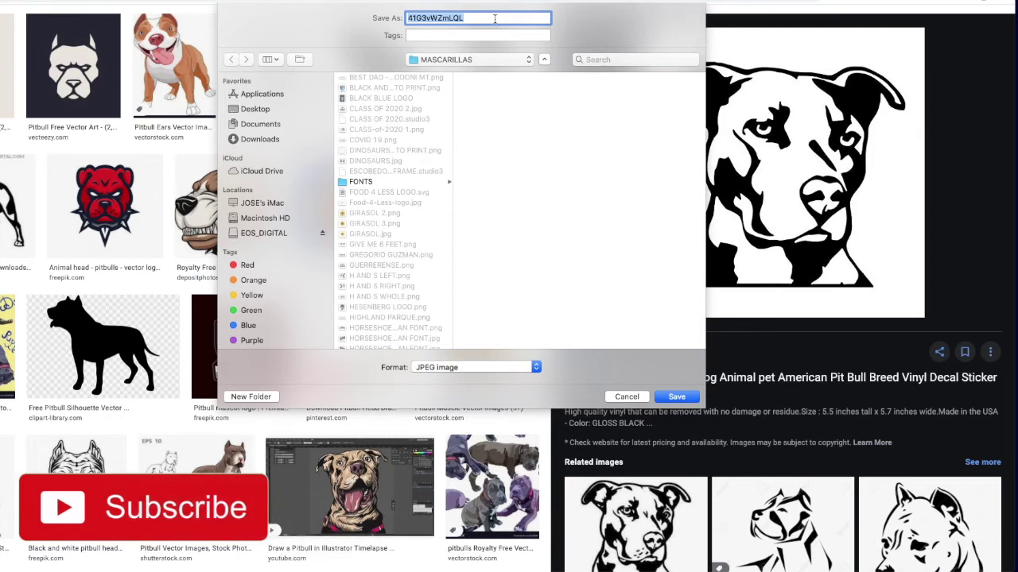
type("PITBULL")
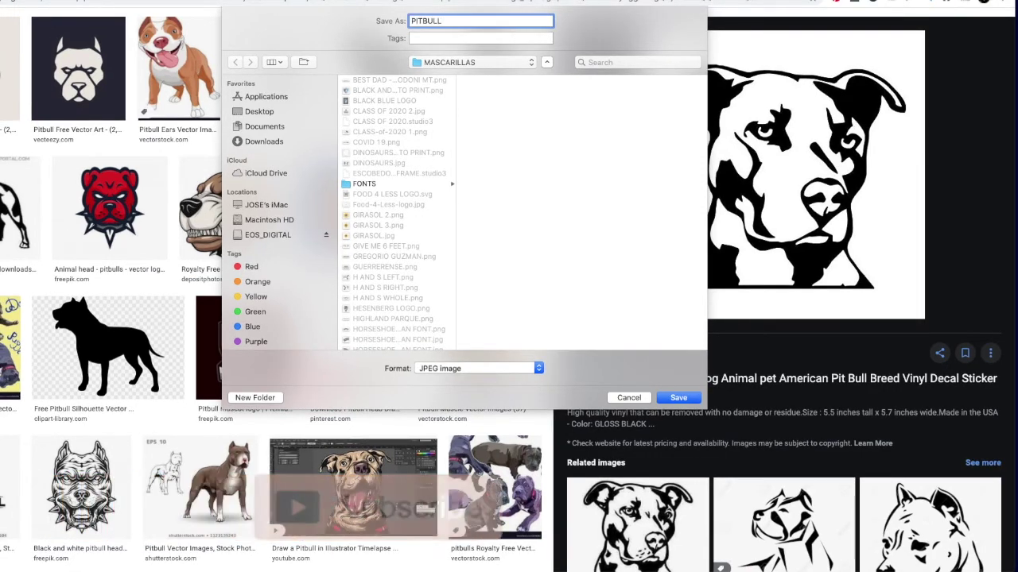
type(" FACE")
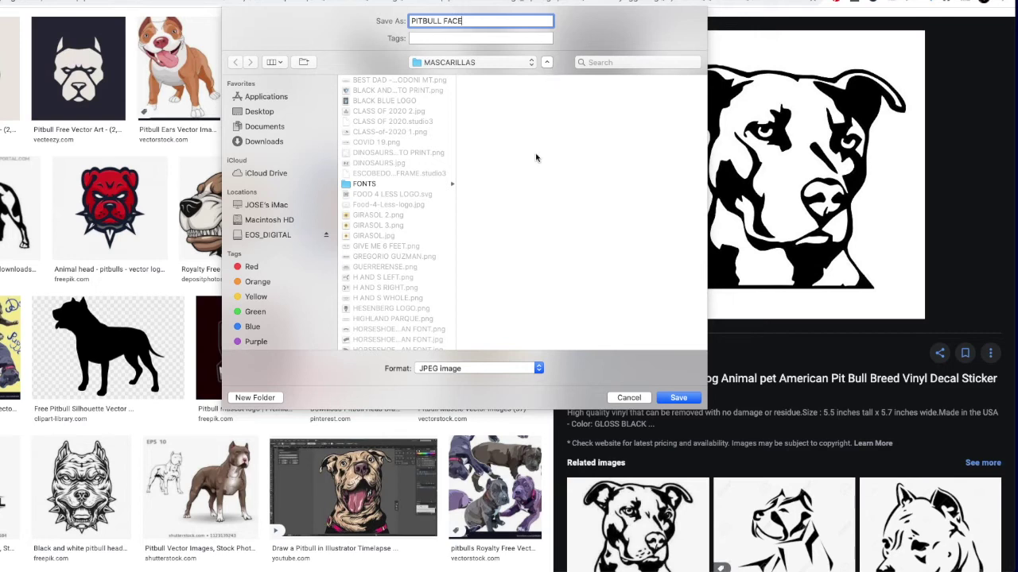
left_click(678, 398)
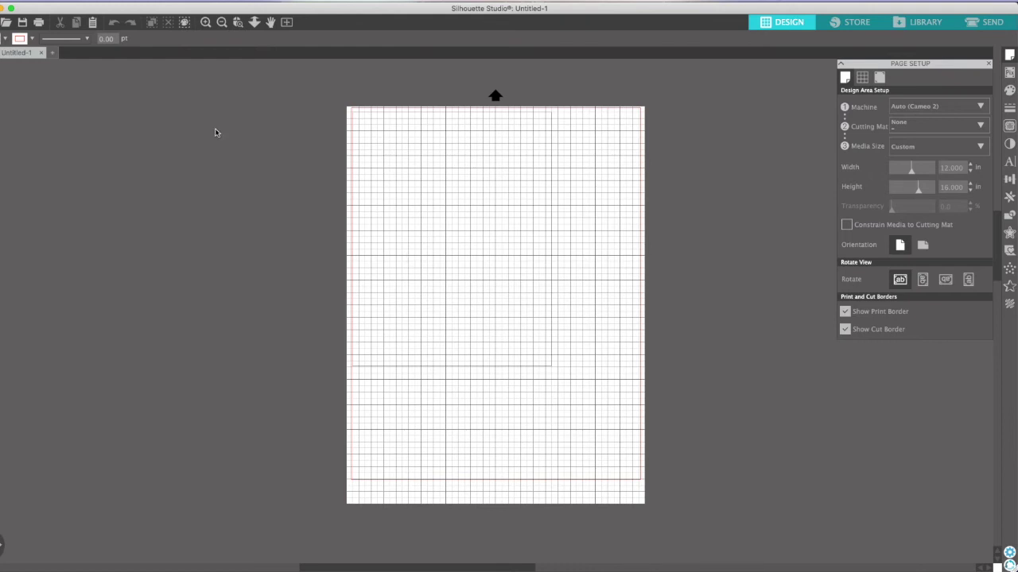
Place PITBULL FACE.jpg from MASCARILLAS on the page and move it toward the centre.
left_click(5, 22)
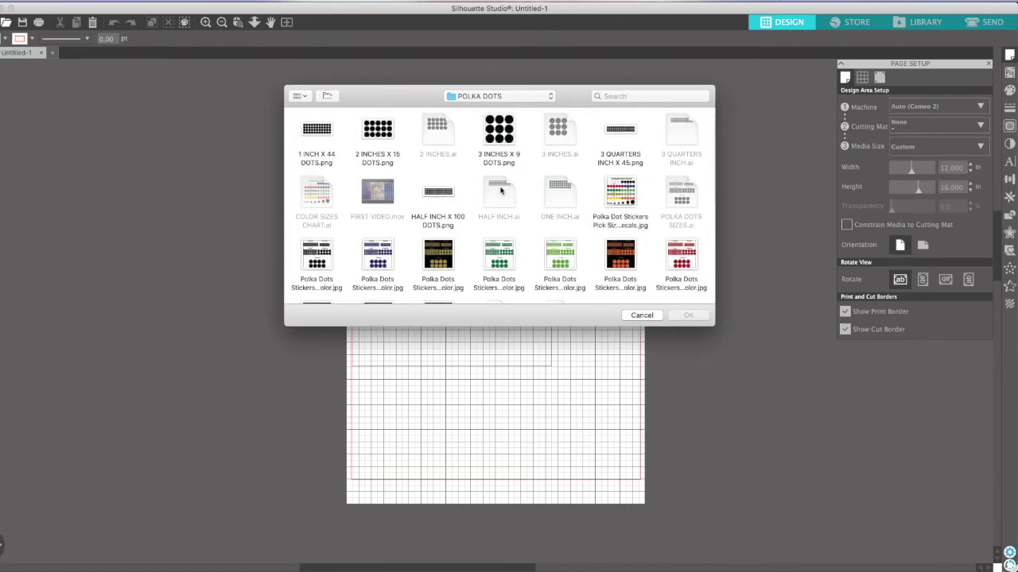
left_click(547, 100)
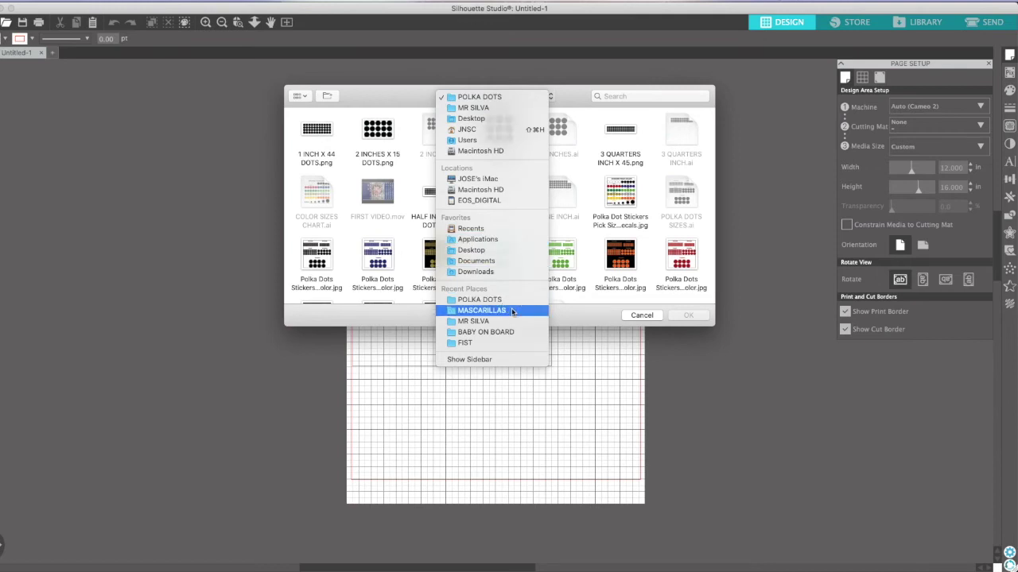
key("Escape")
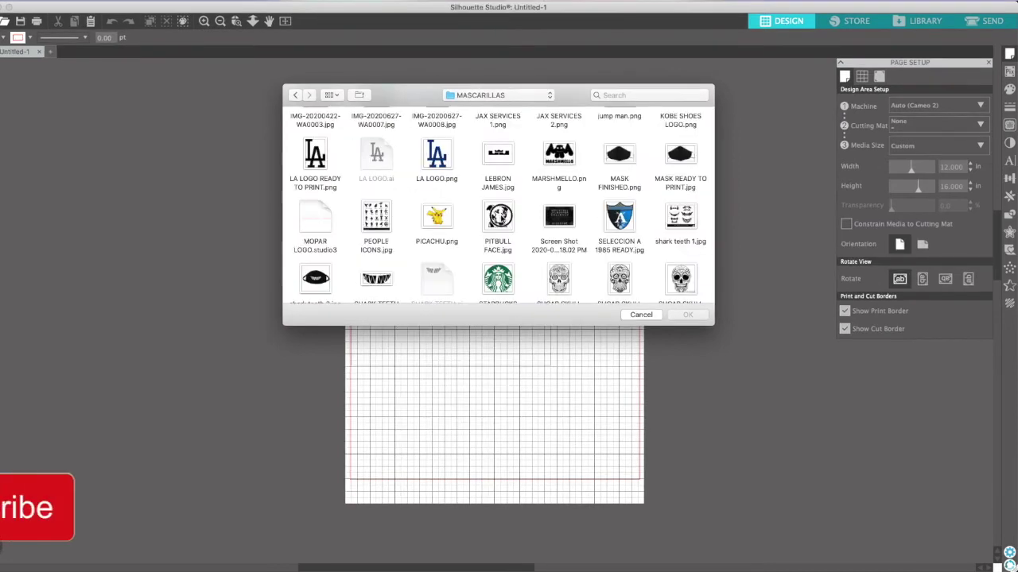
left_click(498, 218)
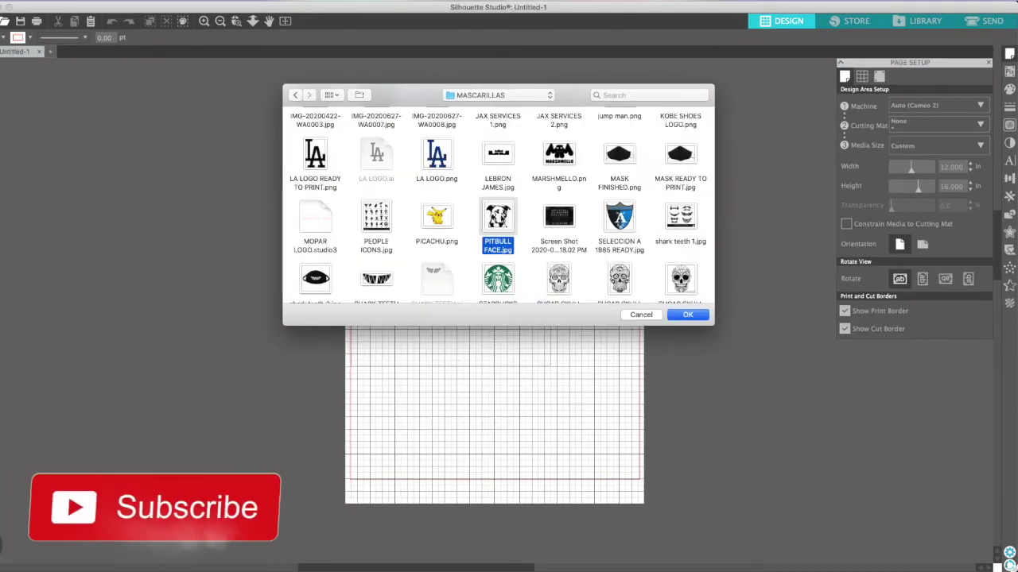
left_click(688, 315)
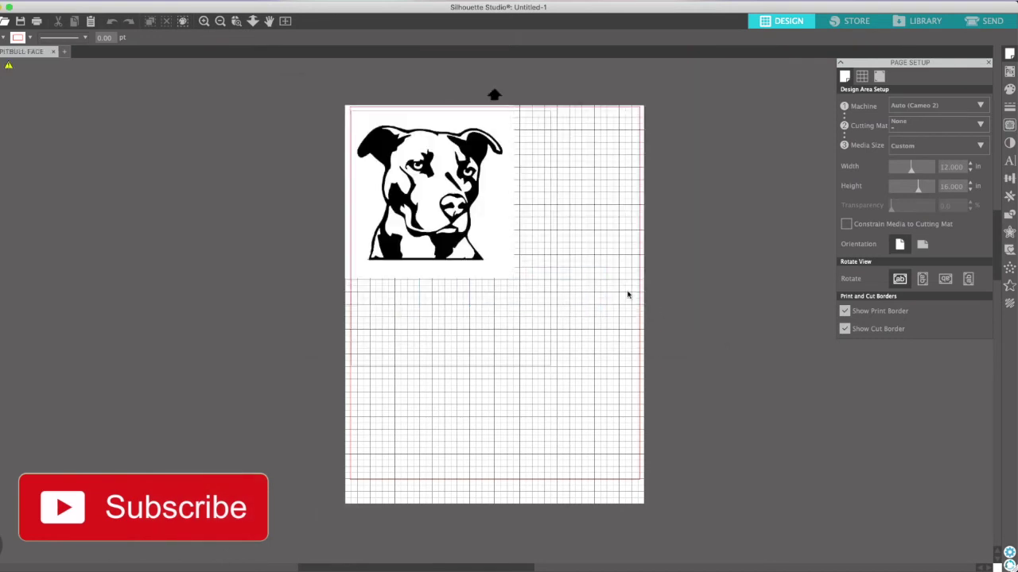
left_click(460, 189)
left_click_drag(460, 189, 511, 227)
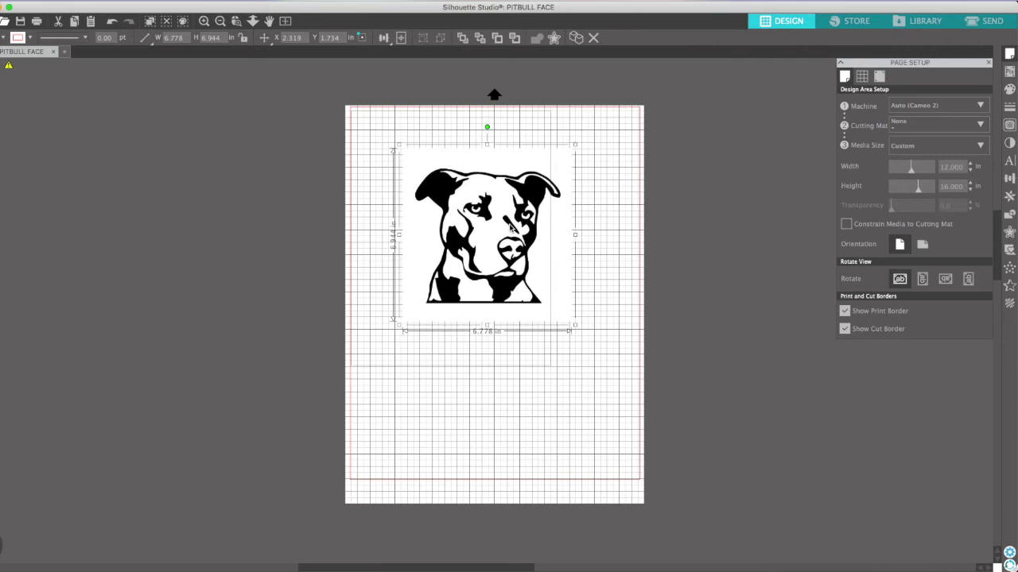
Open the Trace panel for the placed pitbull image.
left_click(1009, 125)
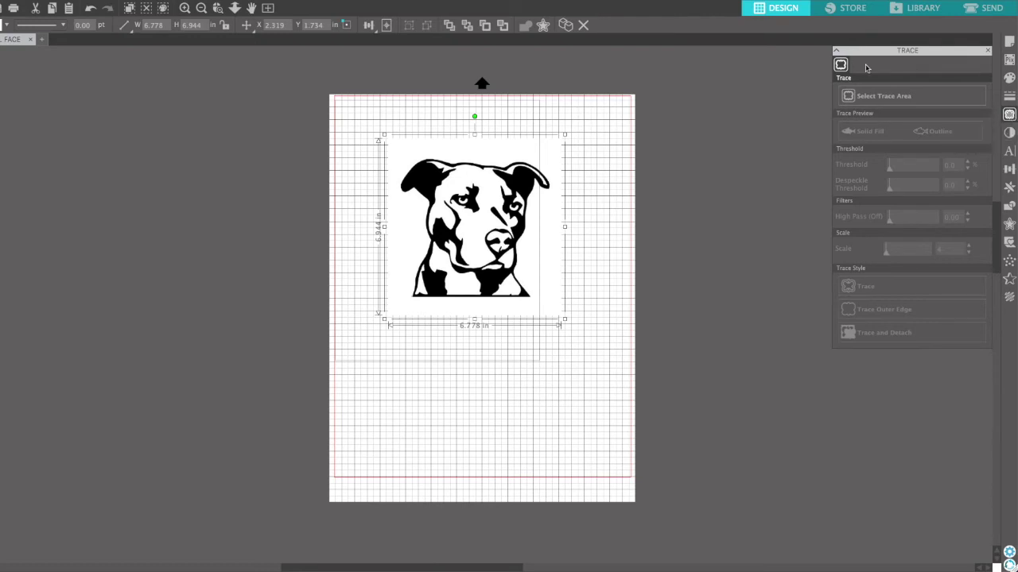
Trace the whole dog image into cut lines at a 45% threshold.
left_click(851, 99)
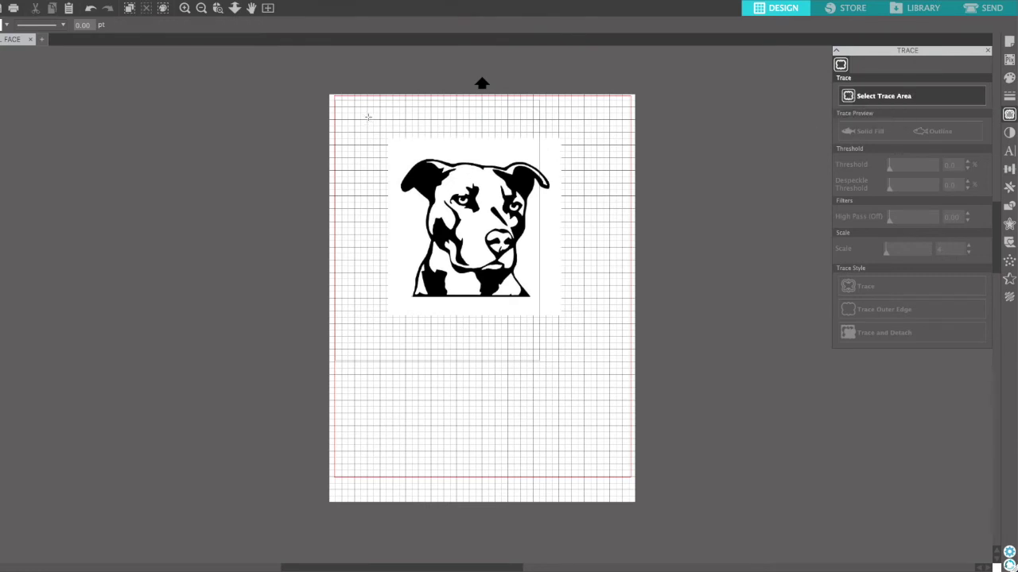
mouse_move(366, 116)
left_mouse_down()
mouse_move(429, 277)
mouse_move(517, 334)
mouse_move(597, 334)
left_mouse_up()
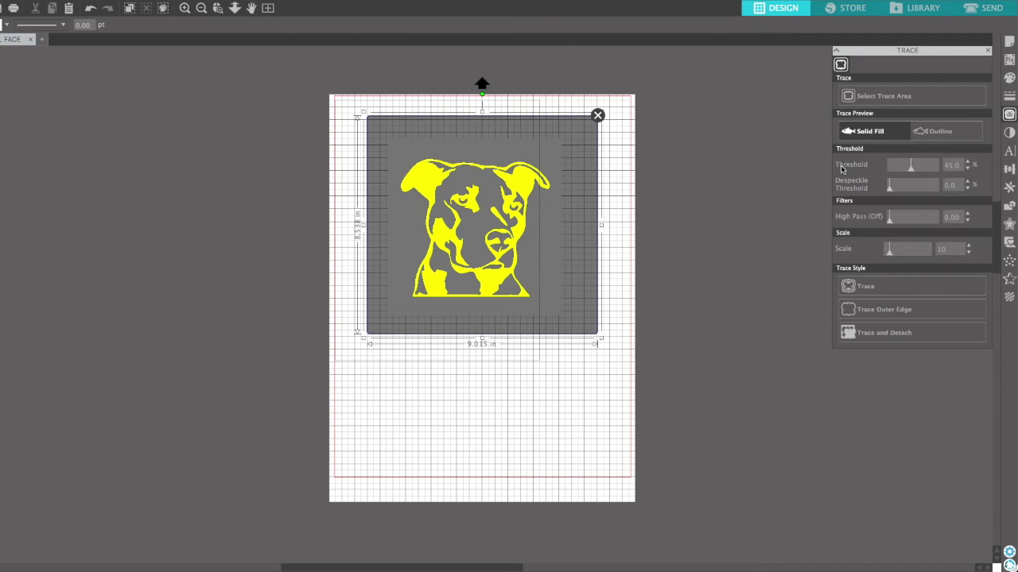
left_click(850, 287)
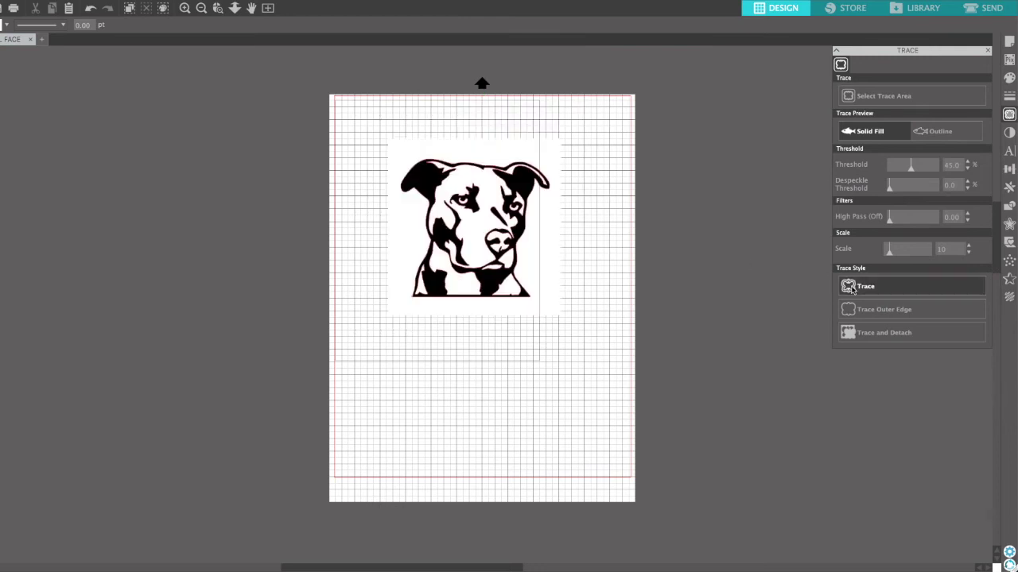
Move the original pitbull picture aside, delete it, and select the traced outline.
left_click(523, 188)
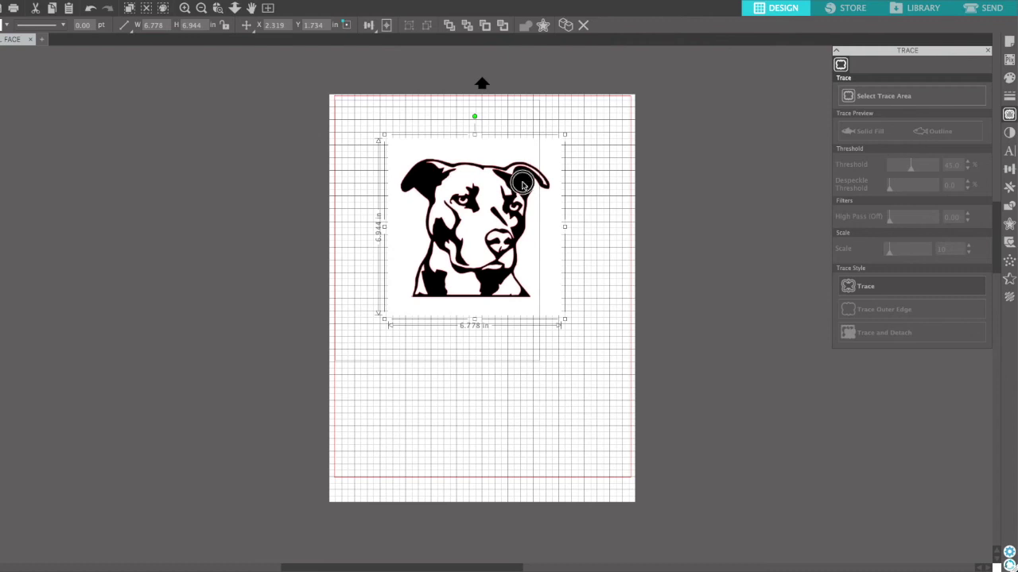
left_click_drag(523, 187, 713, 270)
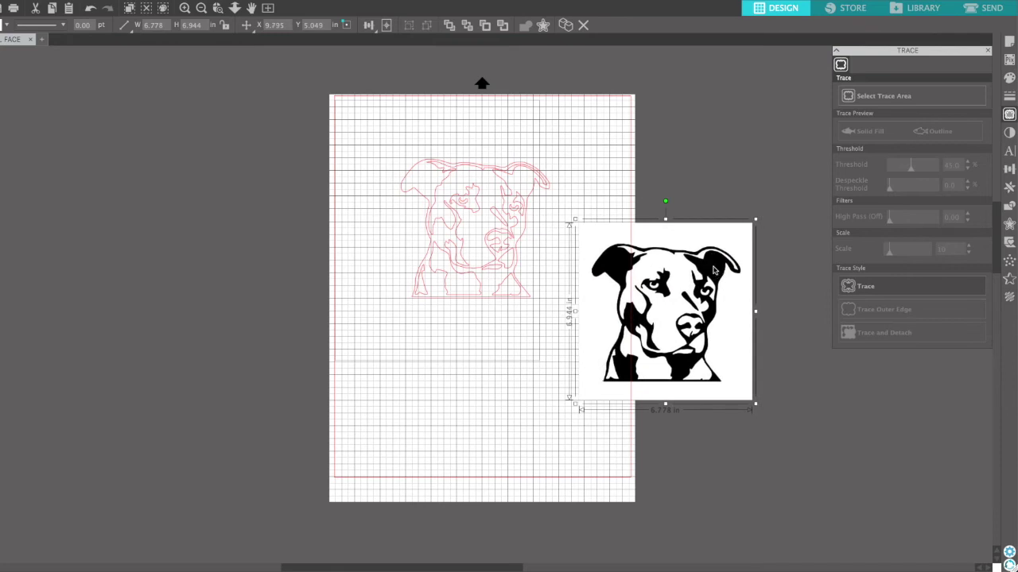
left_click(493, 214)
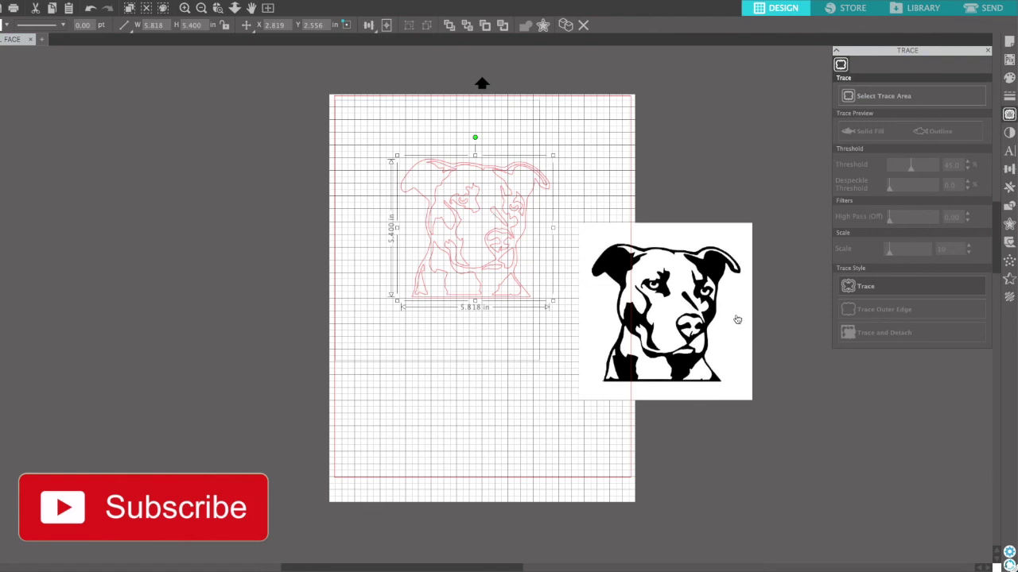
left_click(710, 302)
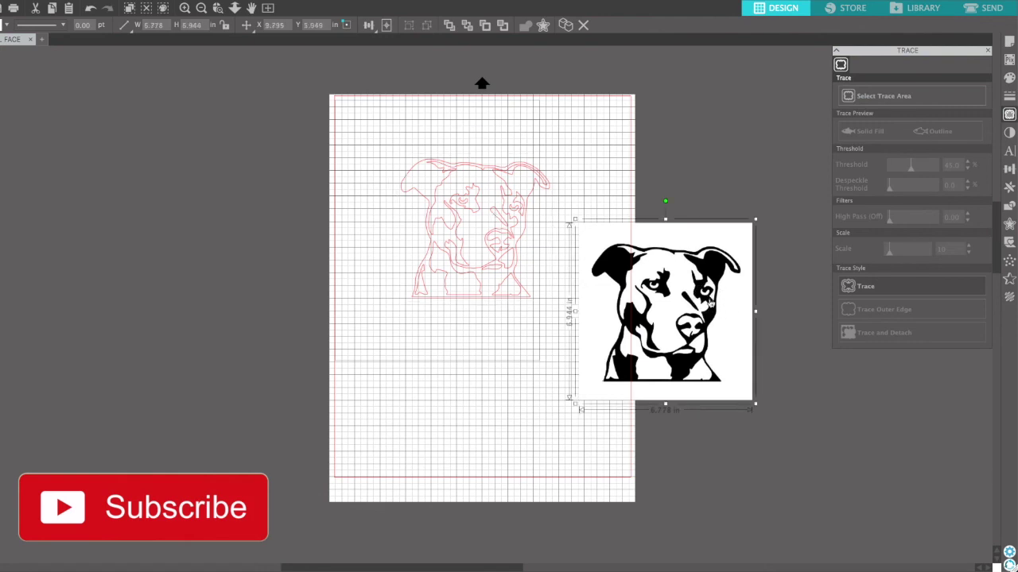
key("Delete")
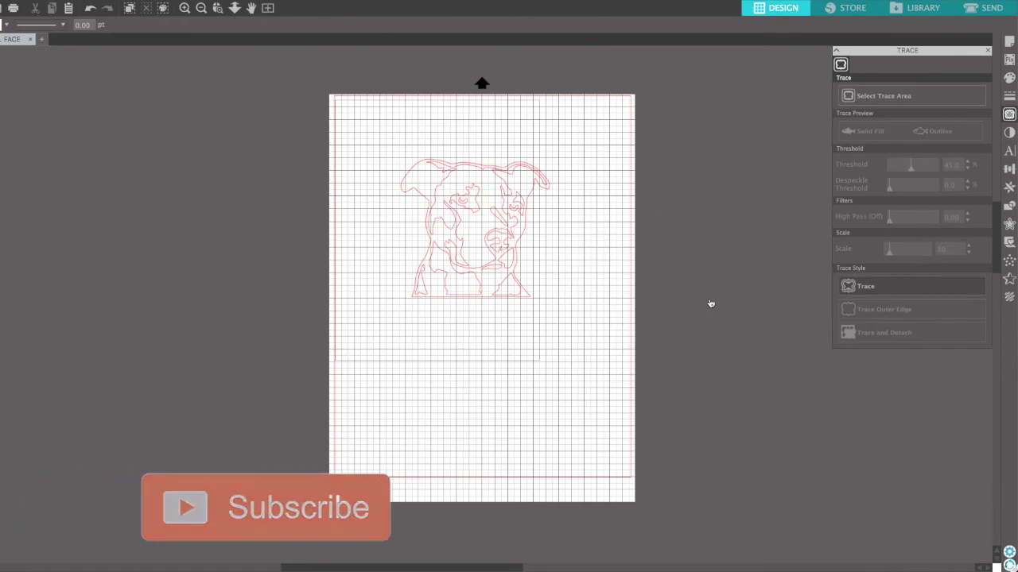
left_click(521, 215)
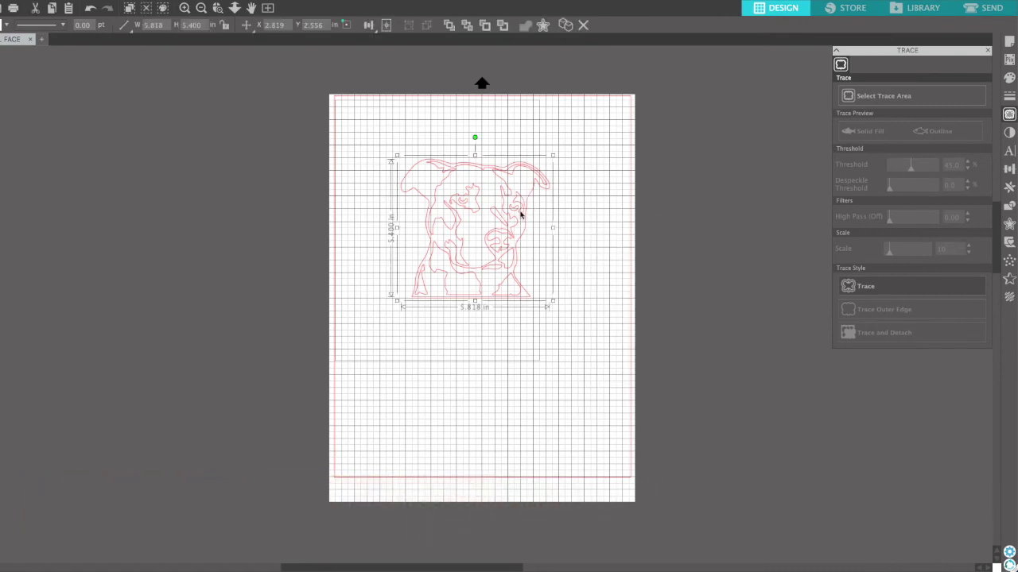
Enlarge the traced outline to 10.562 × 9.804 in near the page's top-left.
left_click_drag(518, 206, 465, 154)
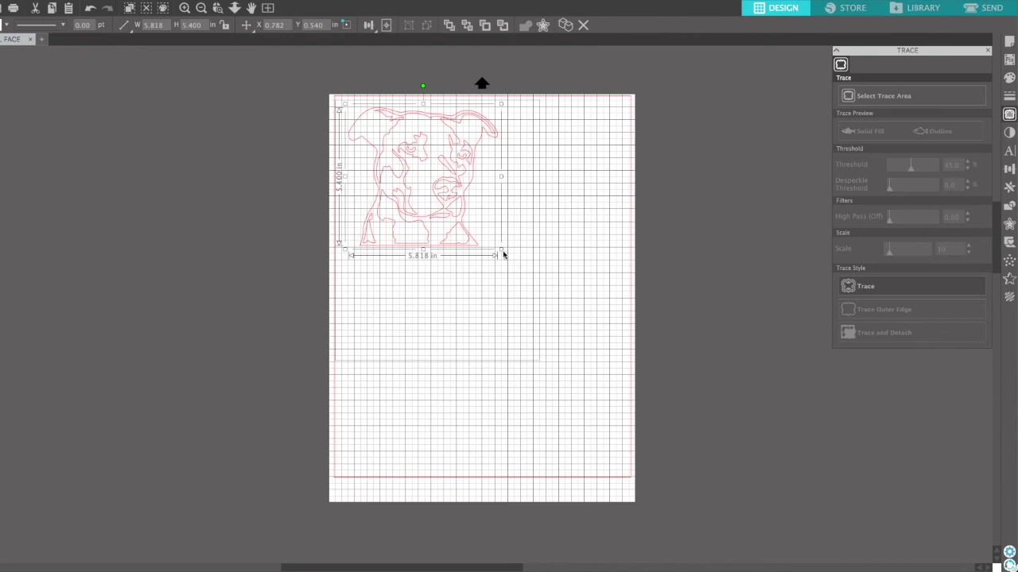
left_click_drag(502, 250, 579, 409)
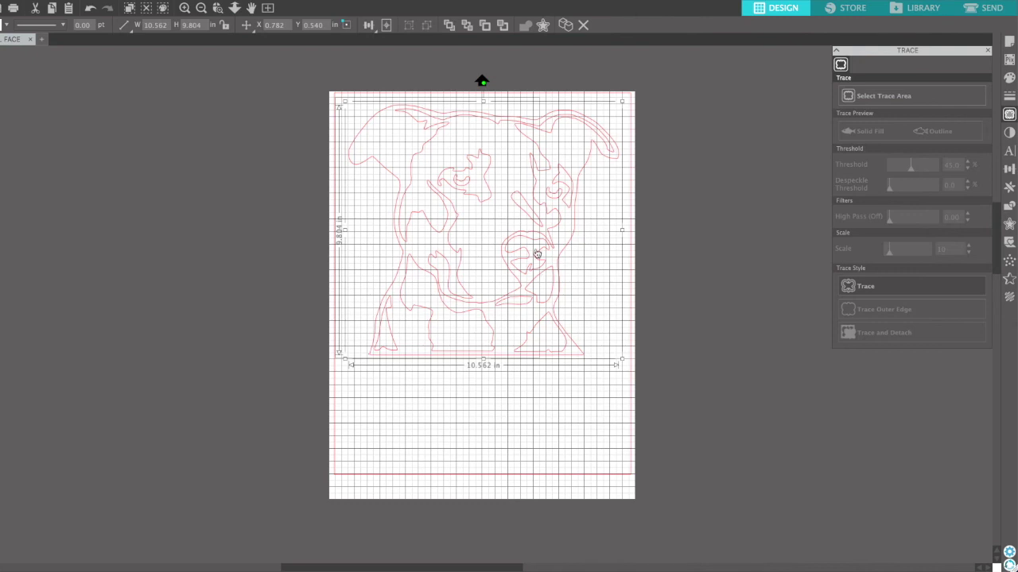
left_click_drag(533, 243, 529, 259)
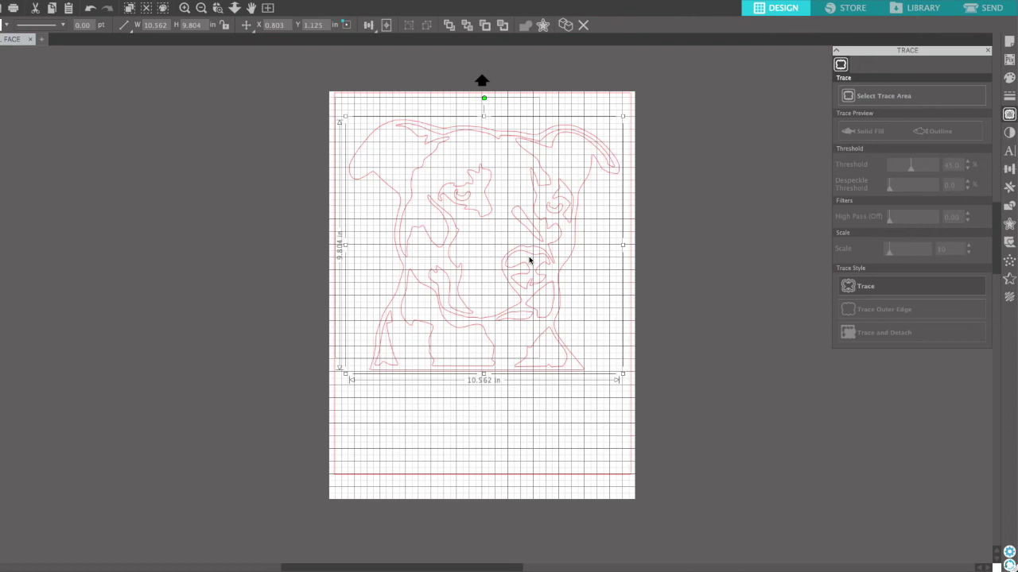
left_click(591, 412)
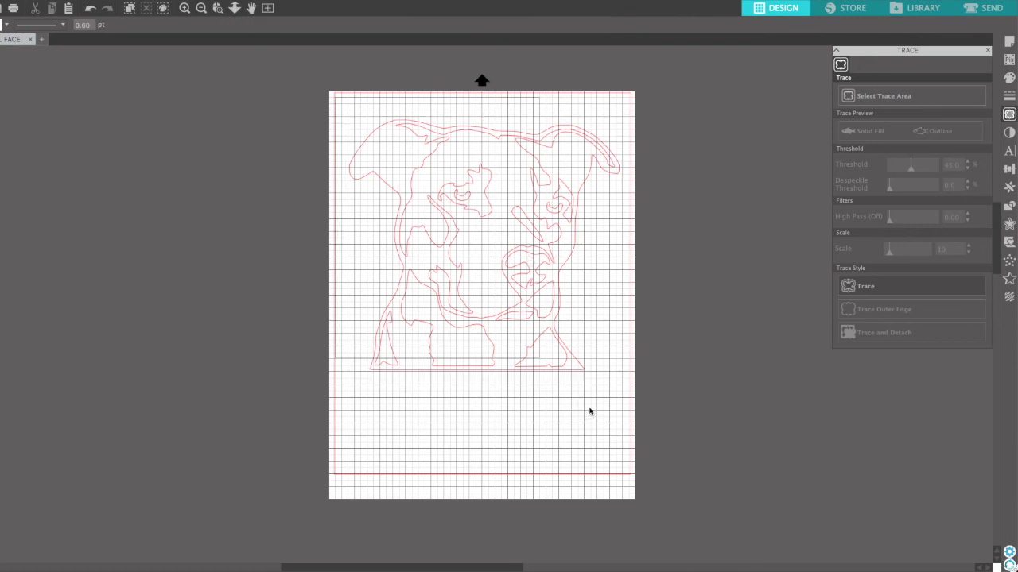
Switch to the Send screen to set up cutting the pitbull outline.
left_click(990, 10)
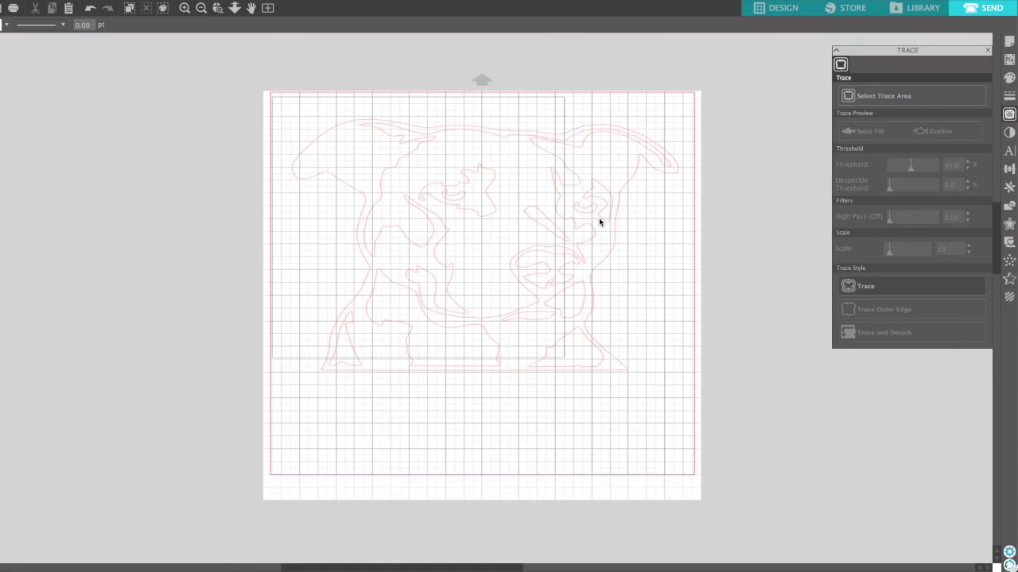